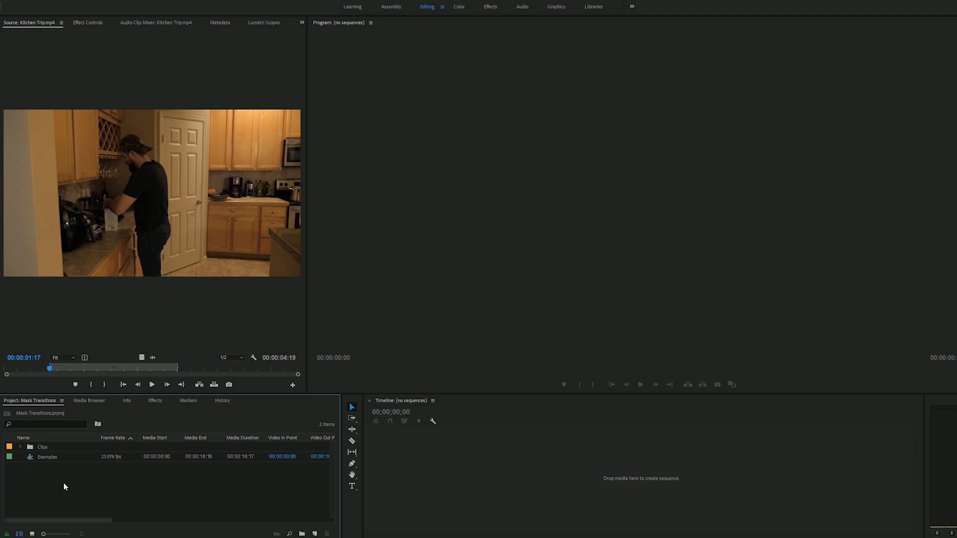
Open the Examples sequence to scrub through its mask transitions, and expand the Clips bin
double_click(30, 459)
left_click_drag(466, 423, 486, 422)
mouse_move(579, 421)
left_mouse_down()
mouse_move(604, 421)
mouse_move(578, 421)
left_mouse_up()
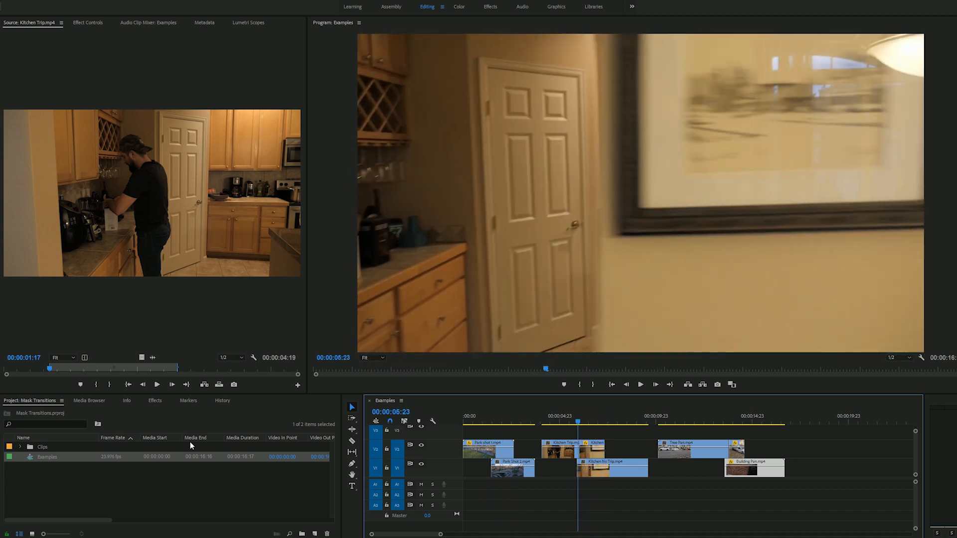
left_click(73, 481)
left_click(22, 448)
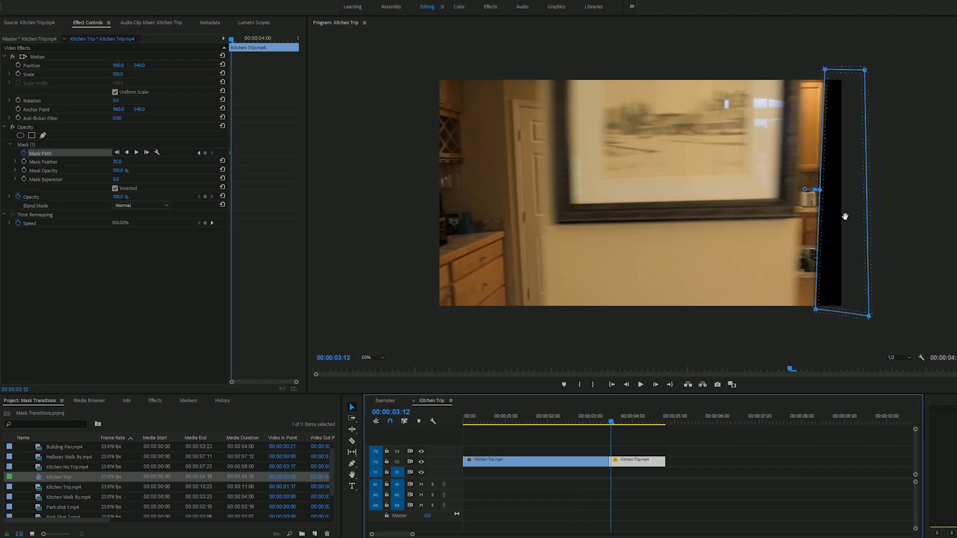
Animate the Kitchen Trip clip's mask path from 00:00:03:12, moving its points frame by frame along the passing wall edge
left_click_drag(845, 208, 820, 210)
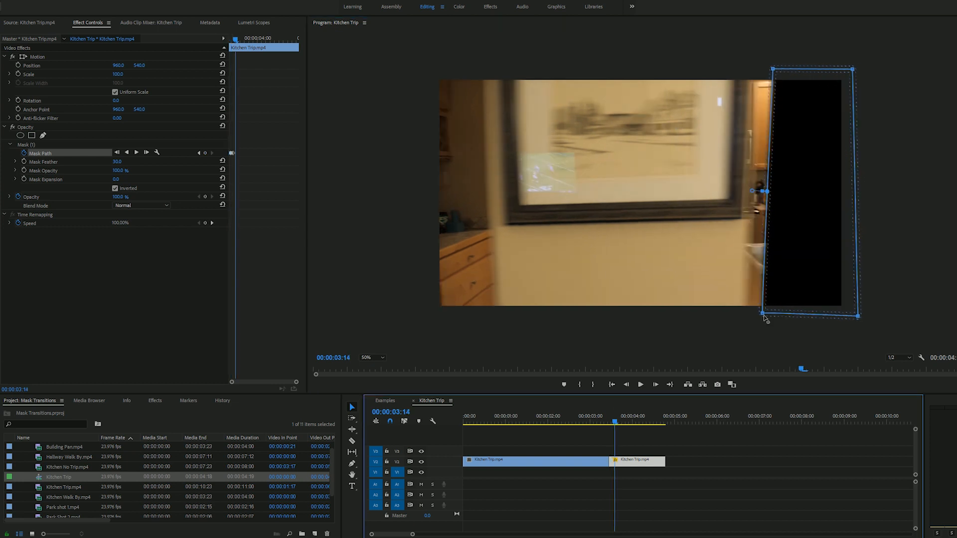
left_click_drag(770, 70, 748, 70)
left_click_drag(764, 317, 693, 317)
left_click(616, 422)
left_click(618, 421)
left_click(620, 422)
left_click_drag(697, 68, 668, 68)
left_click_drag(693, 316, 667, 319)
left_click_drag(668, 68, 644, 68)
left_click_drag(667, 319, 645, 323)
left_click(623, 421)
left_click_drag(644, 68, 628, 69)
left_click(627, 422)
left_click_drag(618, 323, 561, 324)
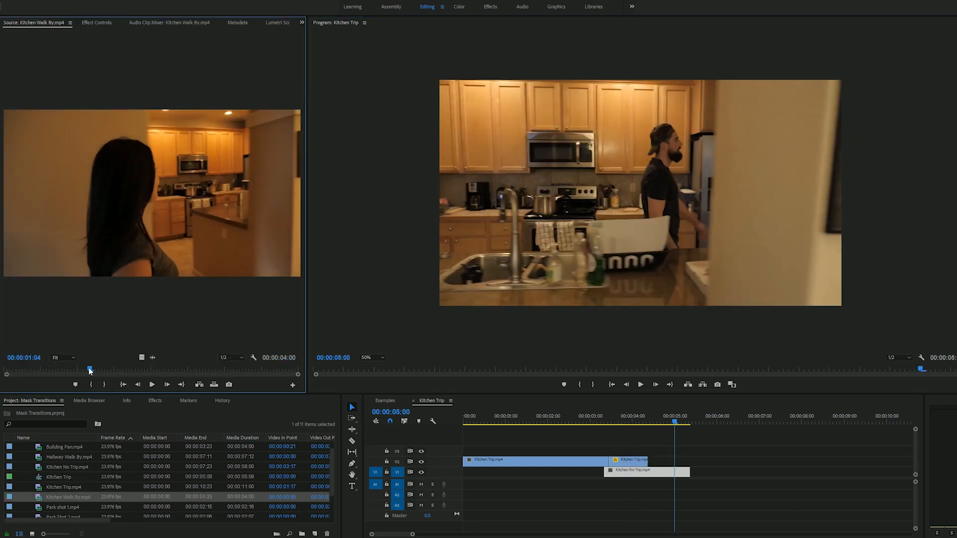
Preview the Kitchen Walk By clip and create a new sequence from it
mouse_move(89, 370)
left_mouse_down()
mouse_move(230, 372)
mouse_move(97, 370)
left_mouse_up()
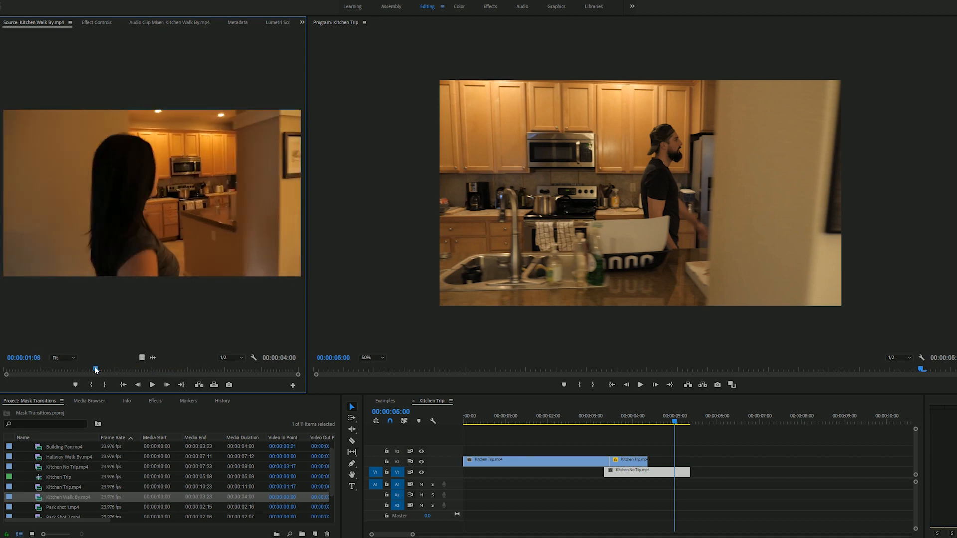
right_click(40, 499)
left_click(66, 295)
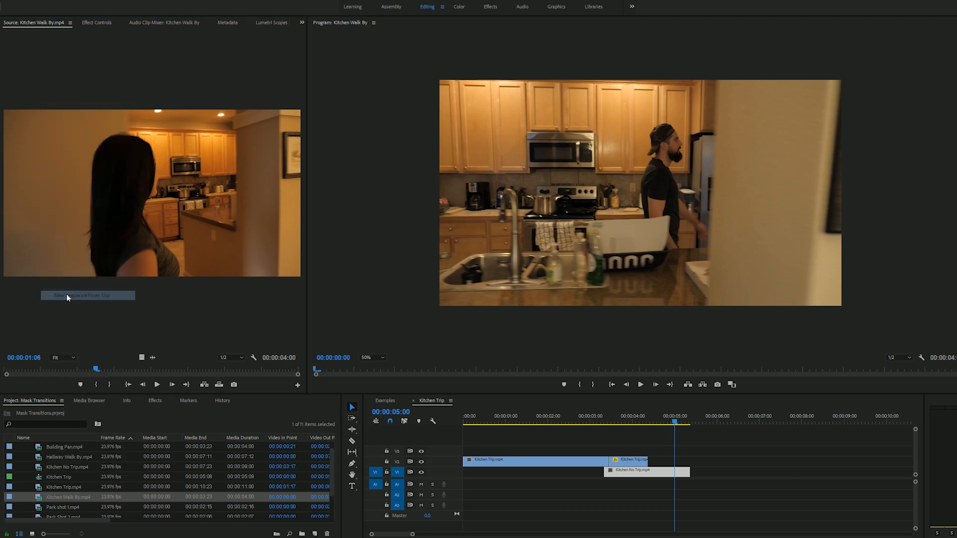
Extract the opening of the Kitchen Walk By sequence up to 00:00:00:14 and trim the clip's end to 00:00:02:02
left_click_drag(463, 423, 494, 425)
key("o")
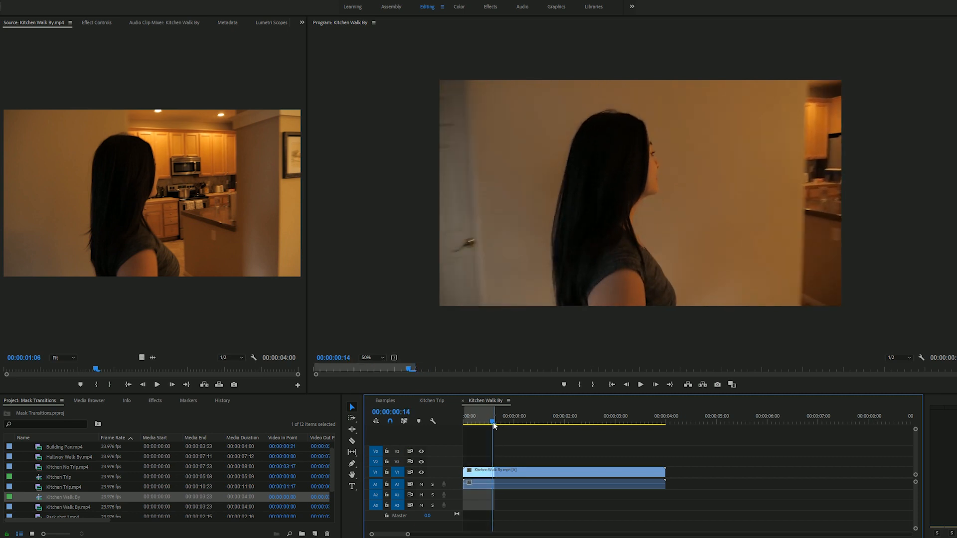
key("apostrophe")
left_click_drag(476, 420, 570, 424)
left_click_drag(631, 472, 570, 486)
Delete the Kitchen Walk By clip's audio and move its video up to track V2
left_click(536, 487, "alt")
key("Delete")
left_click(492, 471)
left_click_drag(491, 471, 492, 459)
Split the Kitchen Walk By clip at 00:00:01:19, where the background first appears behind the passing man
left_click(547, 422)
mouse_move(547, 422)
left_mouse_down()
mouse_move(518, 422)
mouse_move(556, 416)
left_mouse_up()
key("Right")
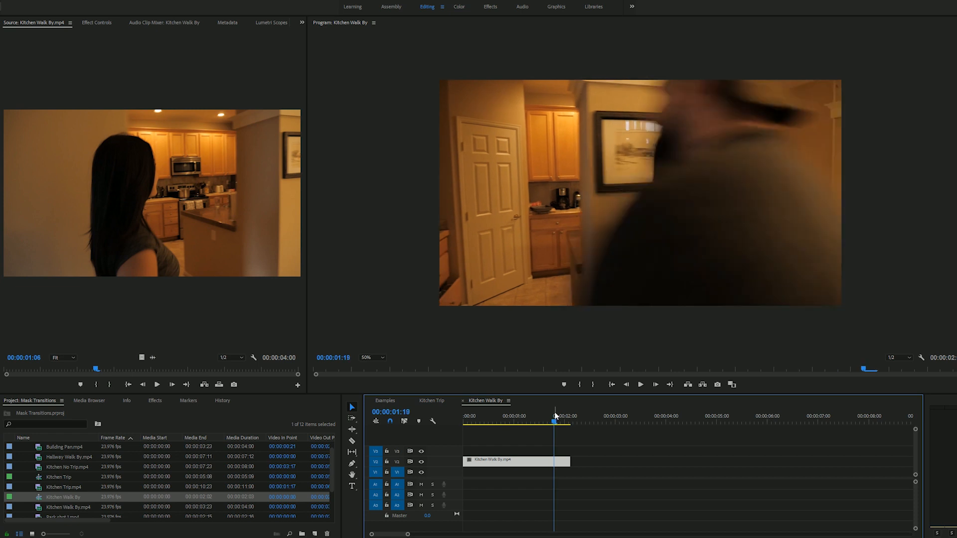
key("c")
left_click(555, 464)
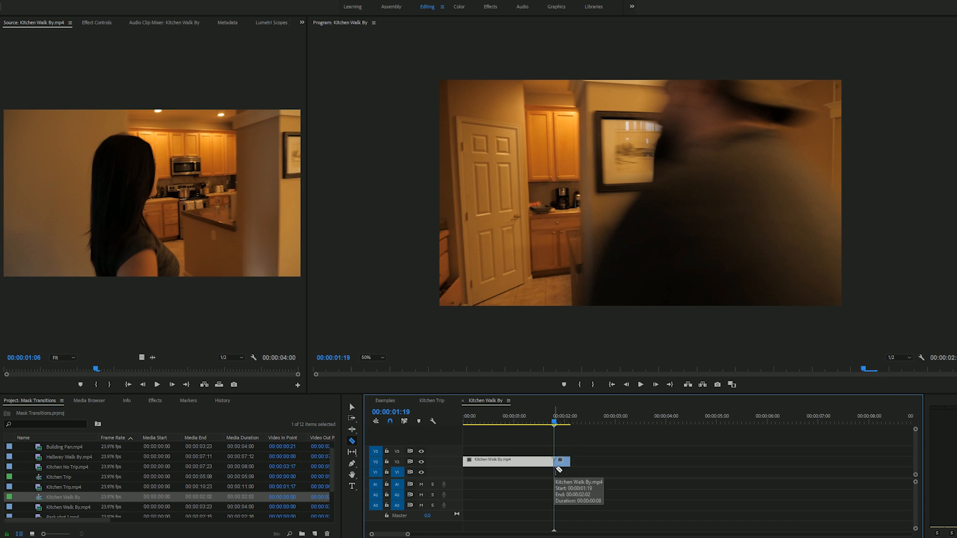
key("v")
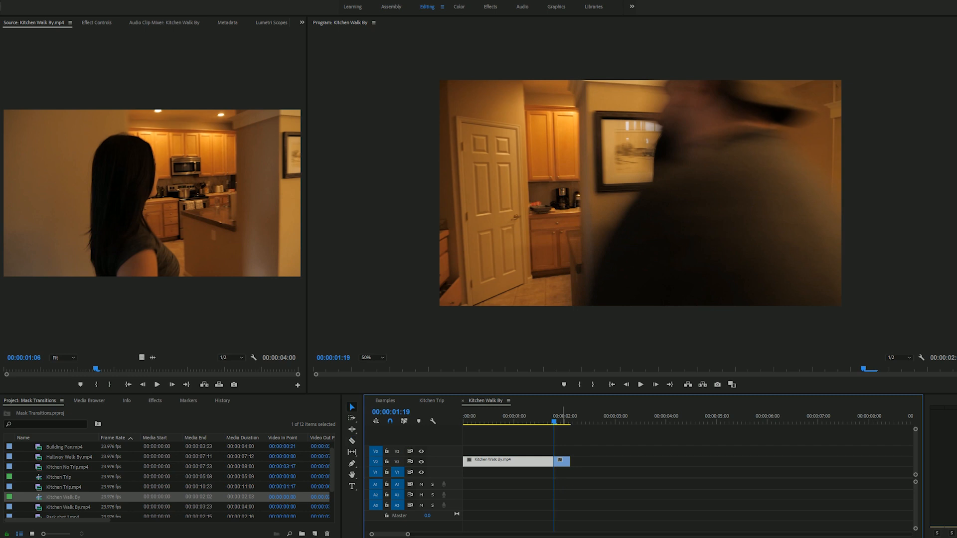
Start a pen-drawn opacity mask on the short second segment, tracing the man's back and shoulder from the frame's right edge
left_click(562, 463)
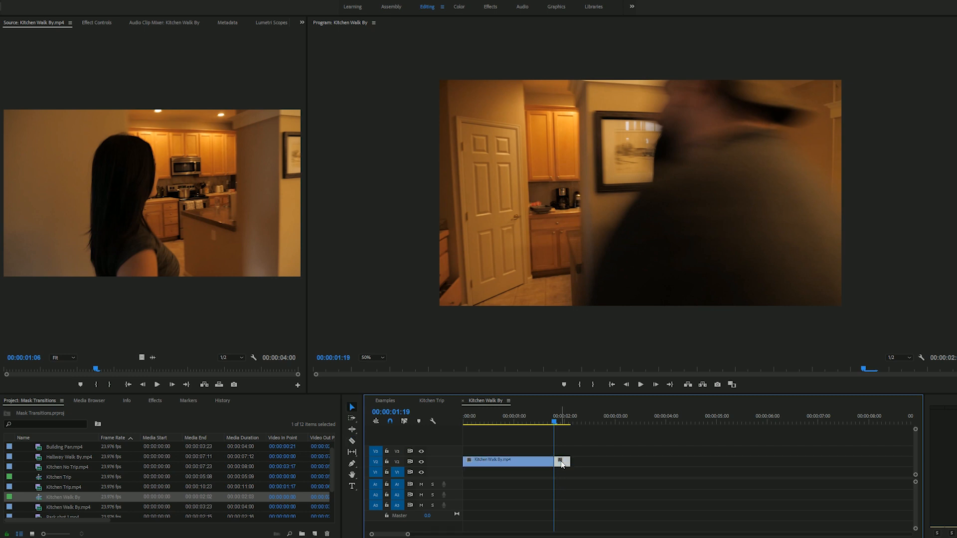
left_click(100, 22)
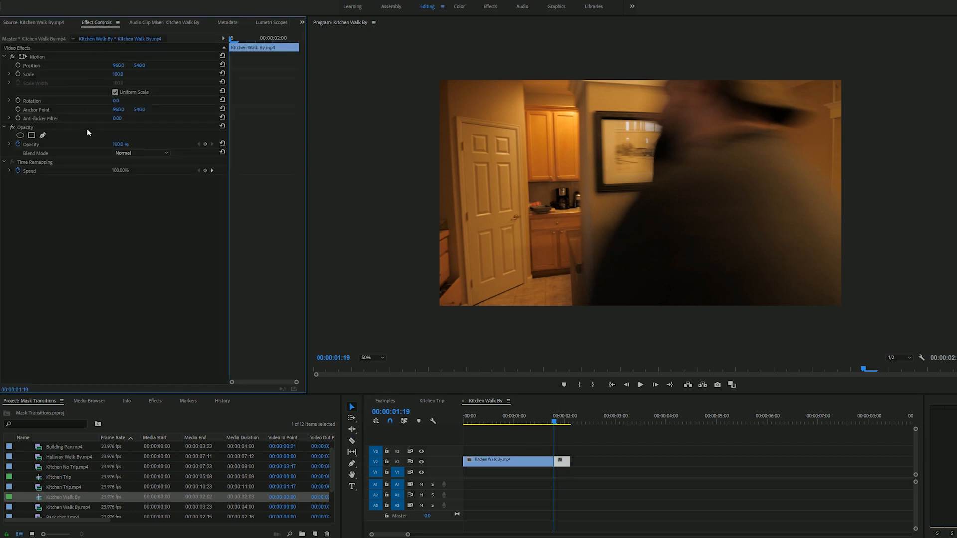
left_click(44, 135)
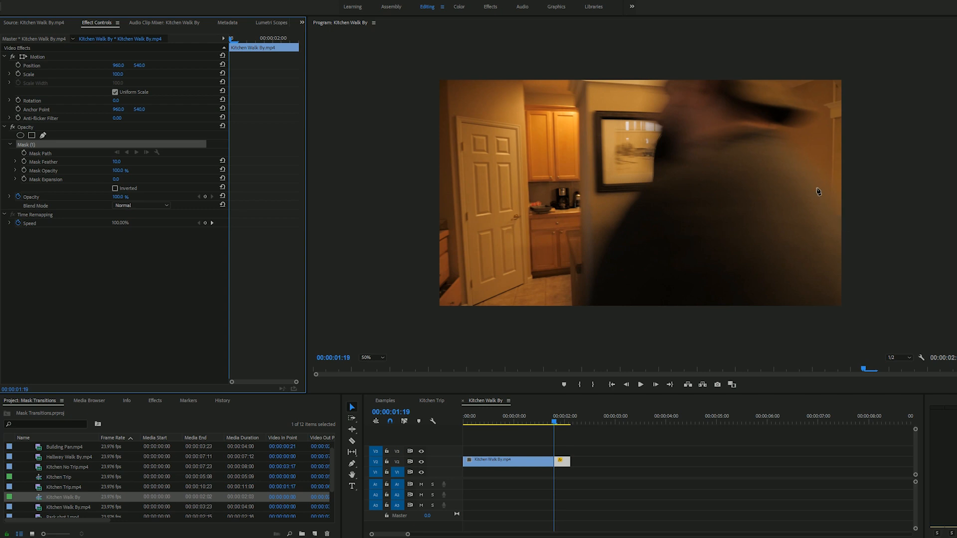
left_click(845, 223)
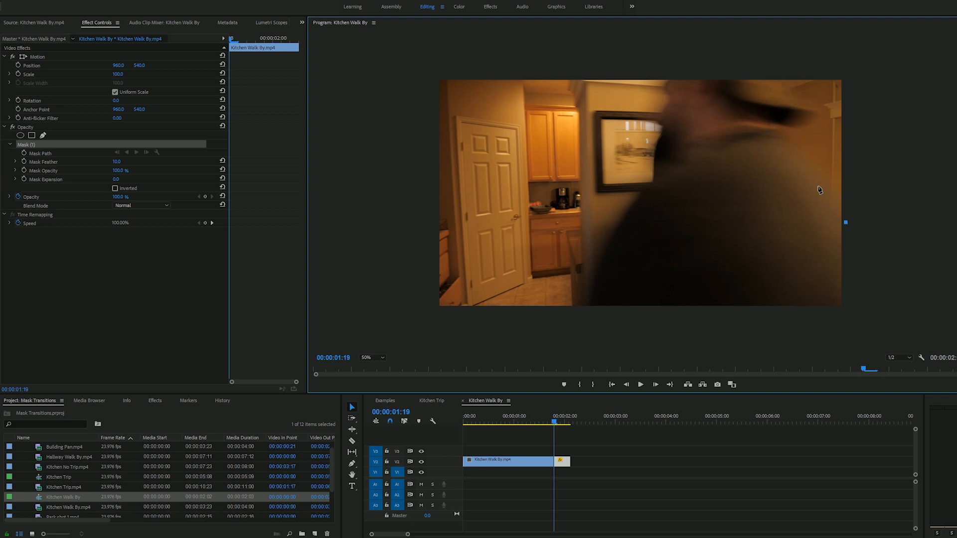
left_click(806, 162)
left_click_drag(780, 139, 774, 130)
Continue the mask outline at 100% view around the man's neck and the brim of his hat
left_click(378, 357)
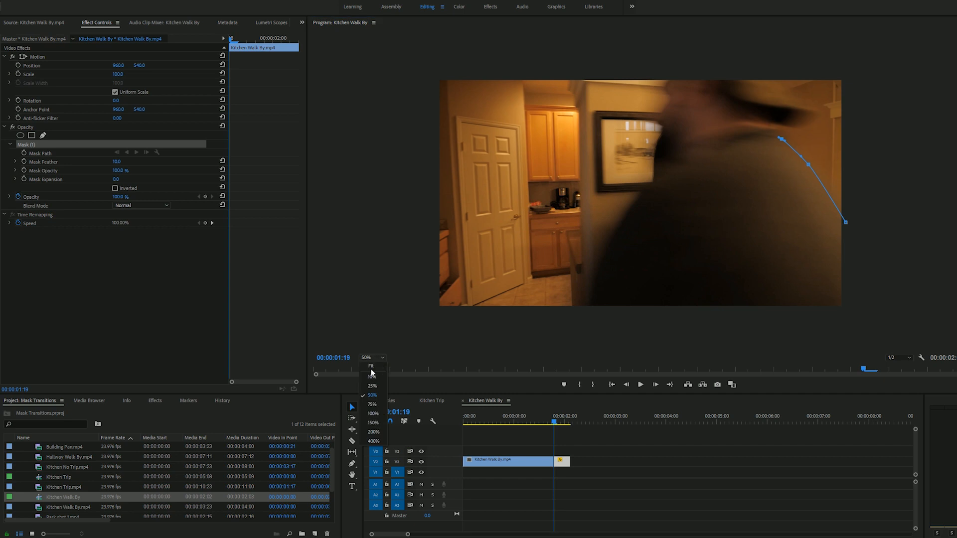
left_click(373, 413)
left_click_drag(735, 352, 810, 352)
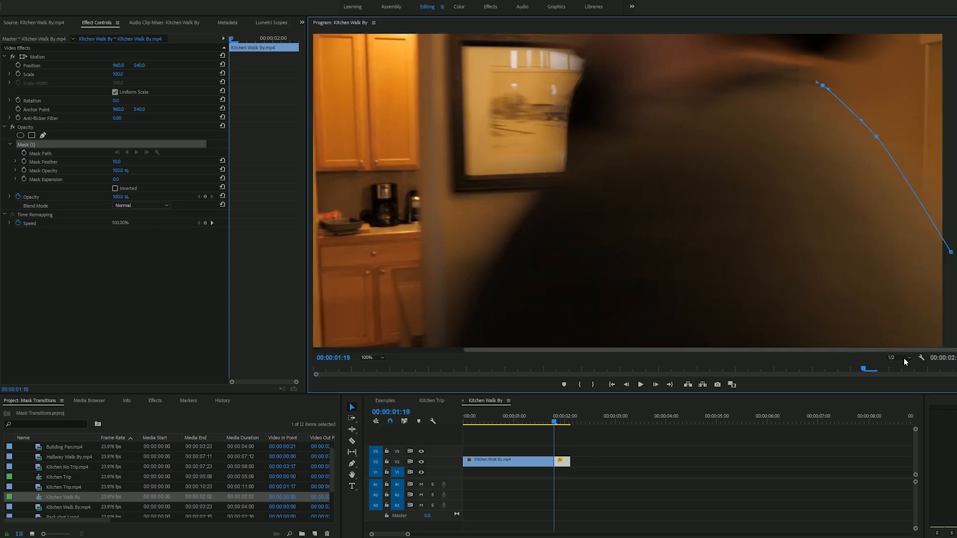
left_click(794, 68)
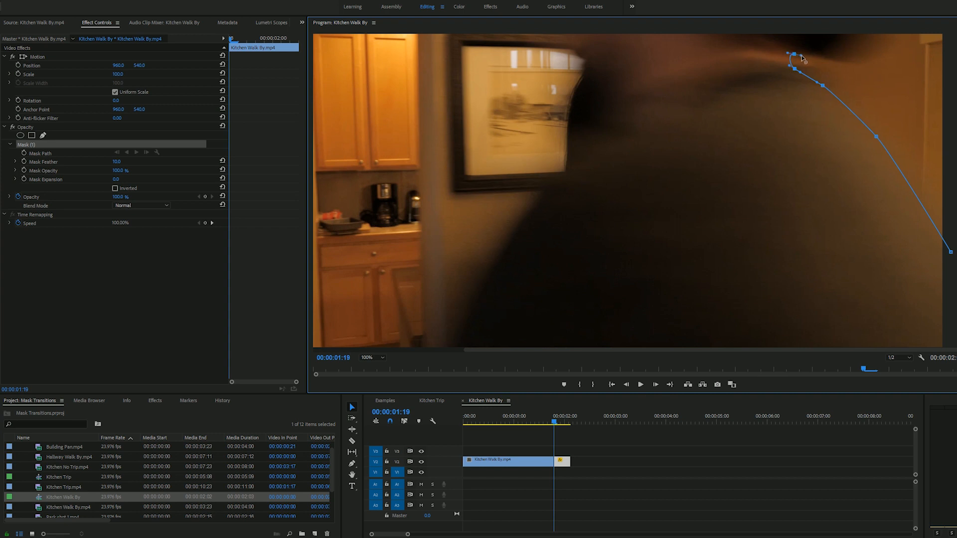
left_click_drag(805, 56, 853, 62)
left_click(875, 117)
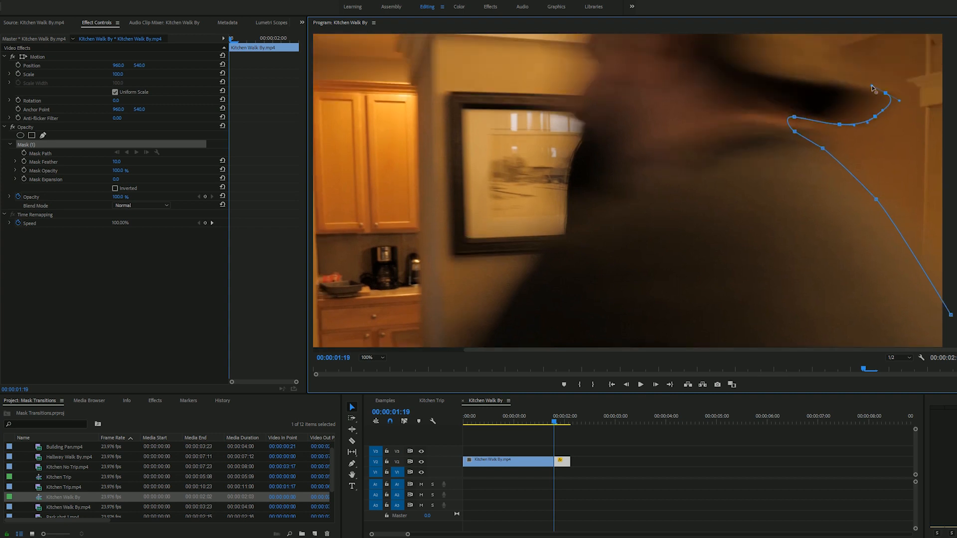
left_click_drag(839, 66, 824, 52)
Return the view to 50% and close the mask with points outside the frame's upper-right edge, enclosing the background behind the man
left_click(380, 358)
left_click(378, 394)
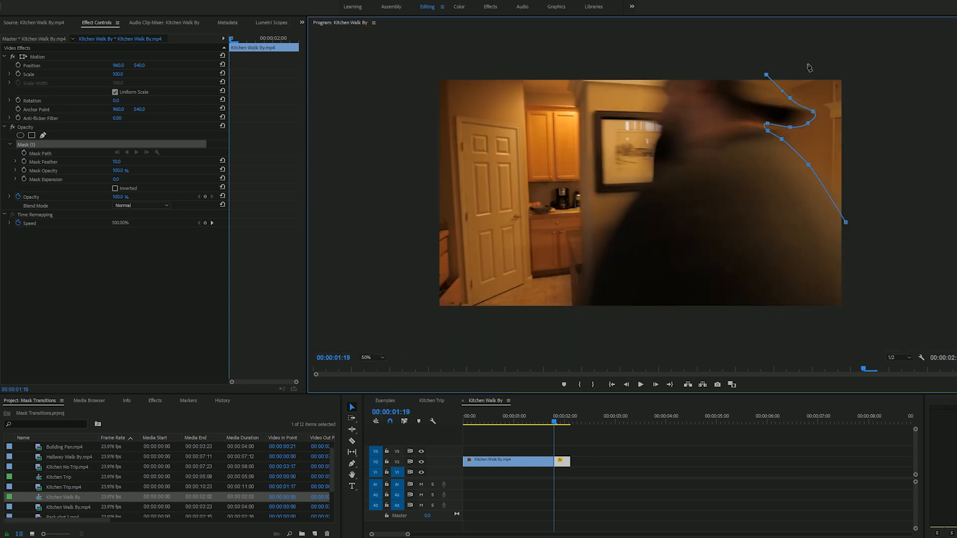
left_click(859, 62)
left_click(867, 225)
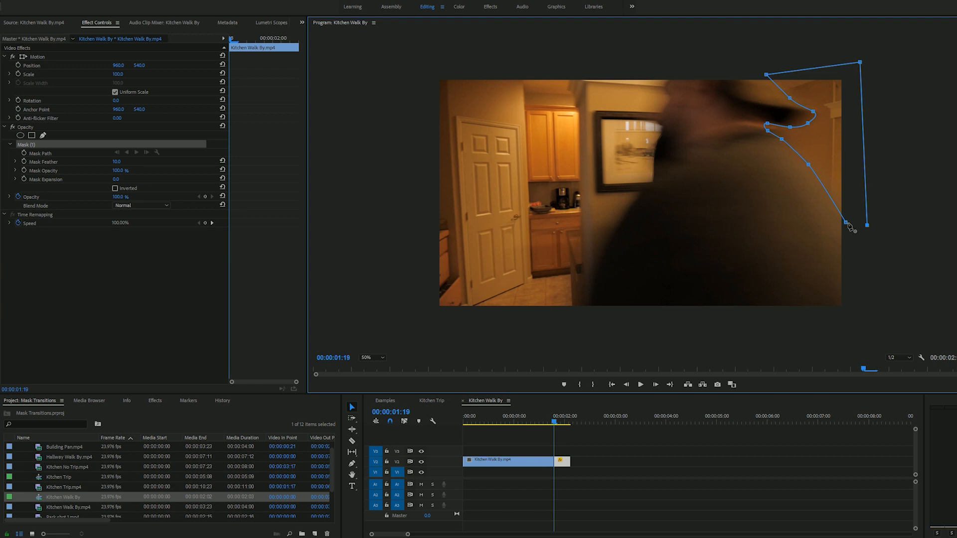
left_click(847, 224)
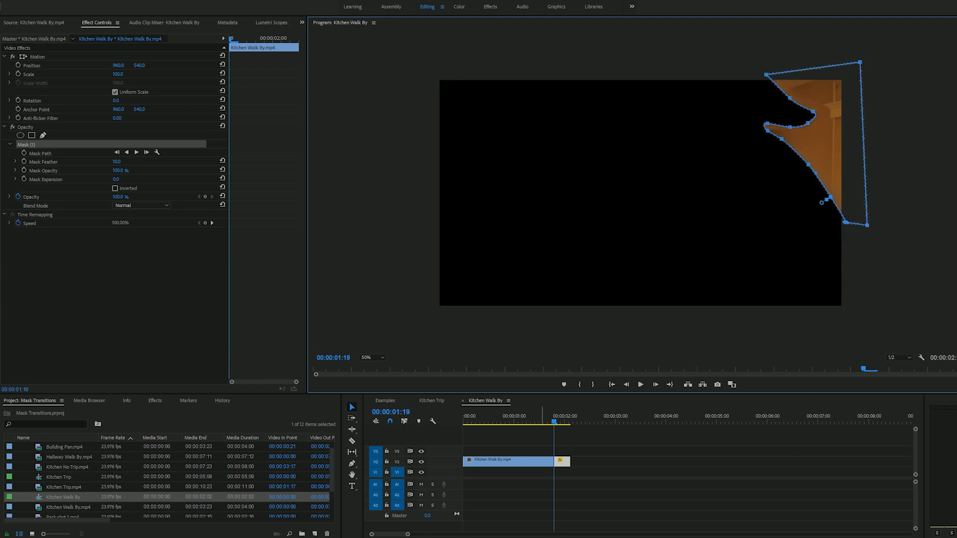
Invert the second segment's mask and set its feather to 50
left_click(582, 440)
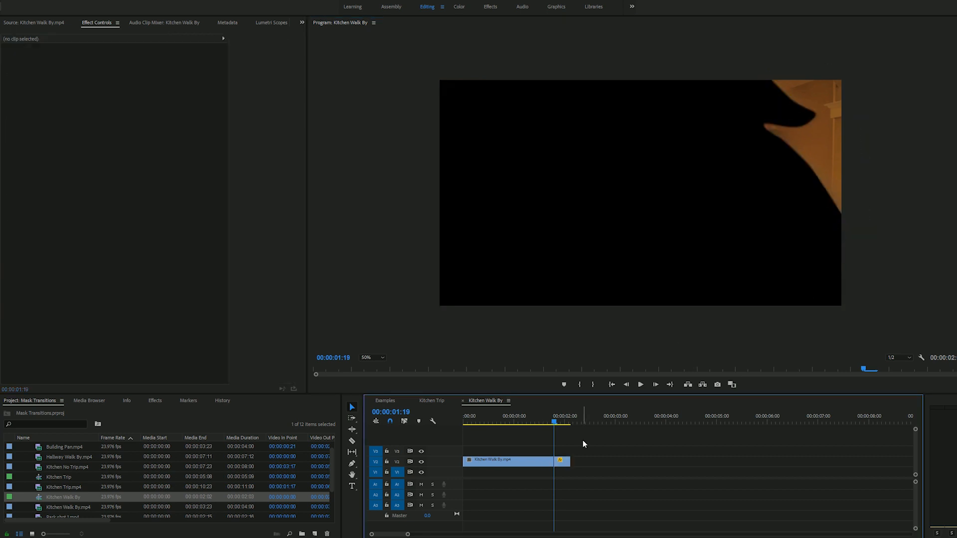
left_click(561, 464)
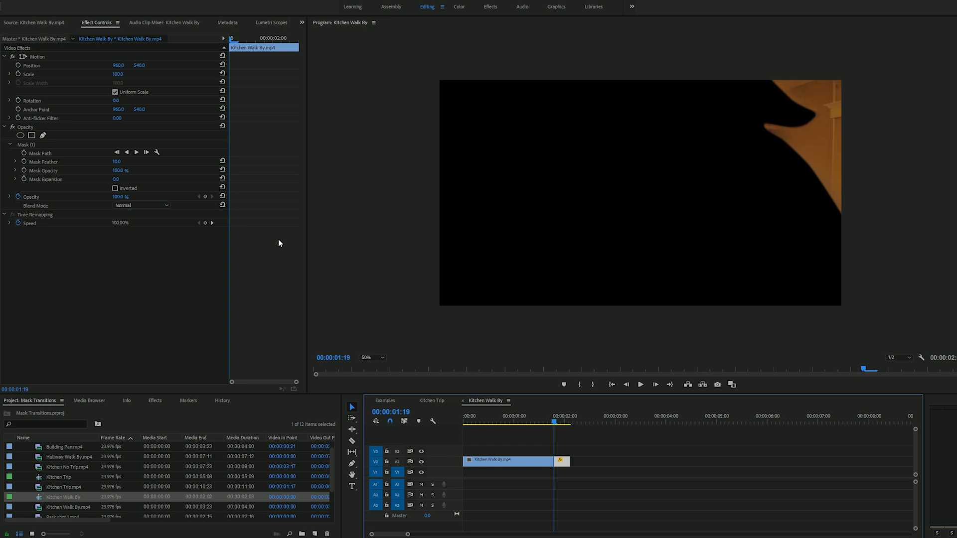
left_click(115, 188)
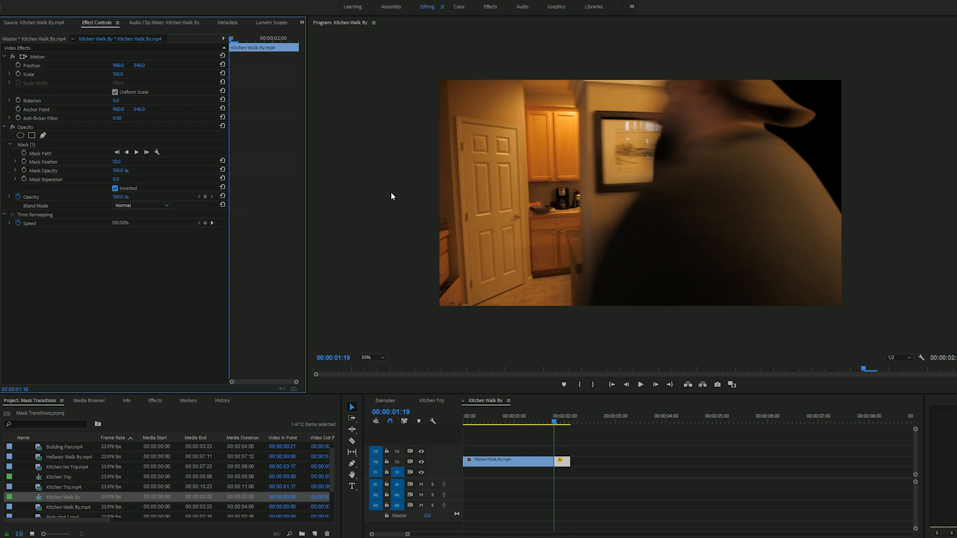
left_click_drag(123, 166, 128, 162)
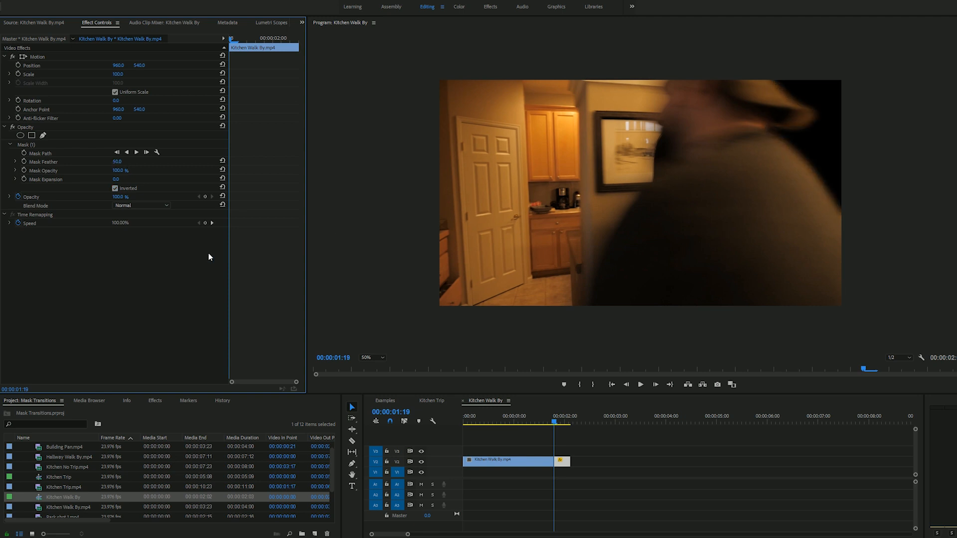
Tighten the mask points around the hat brim and enable Mask Path keyframing at 00:00:01:19
left_click(567, 448)
left_click(566, 461)
left_click(40, 154)
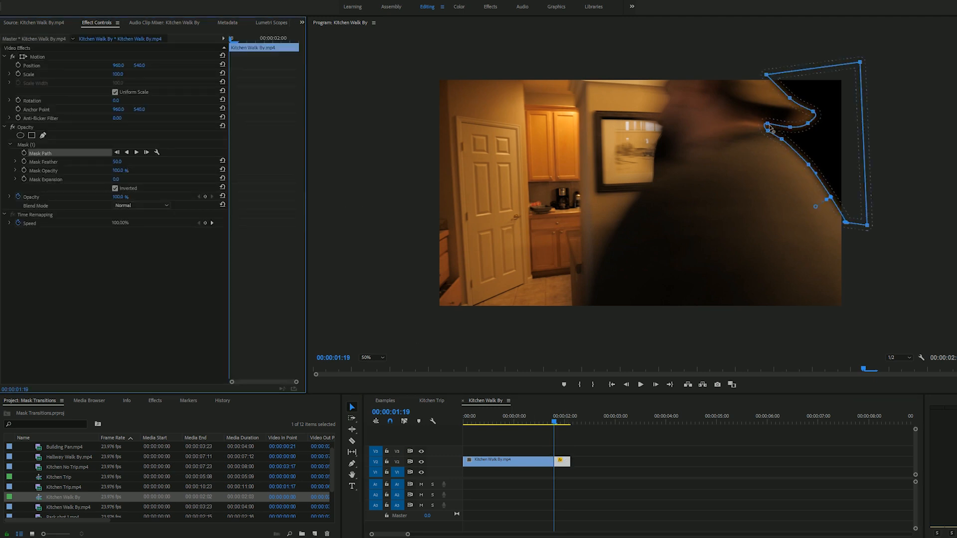
left_click_drag(789, 130, 807, 113)
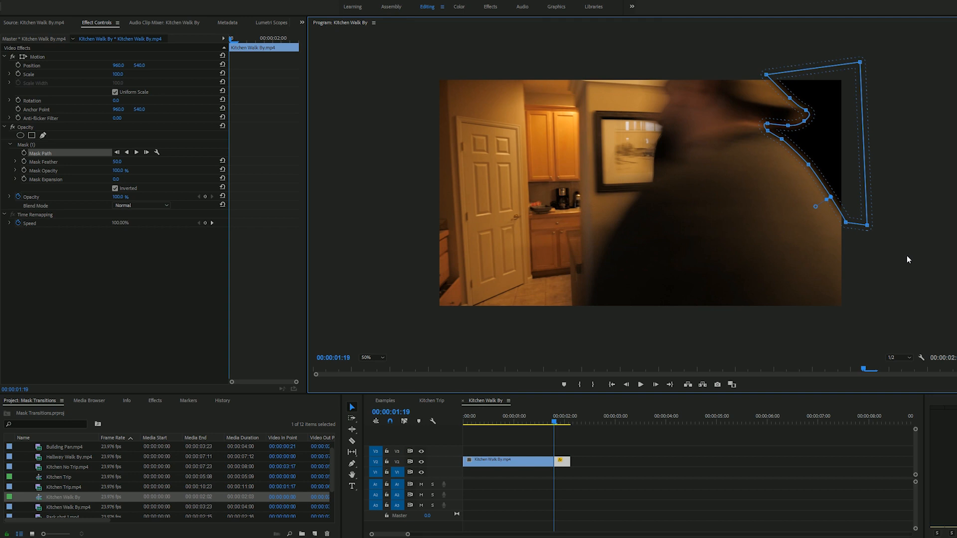
left_click(584, 447)
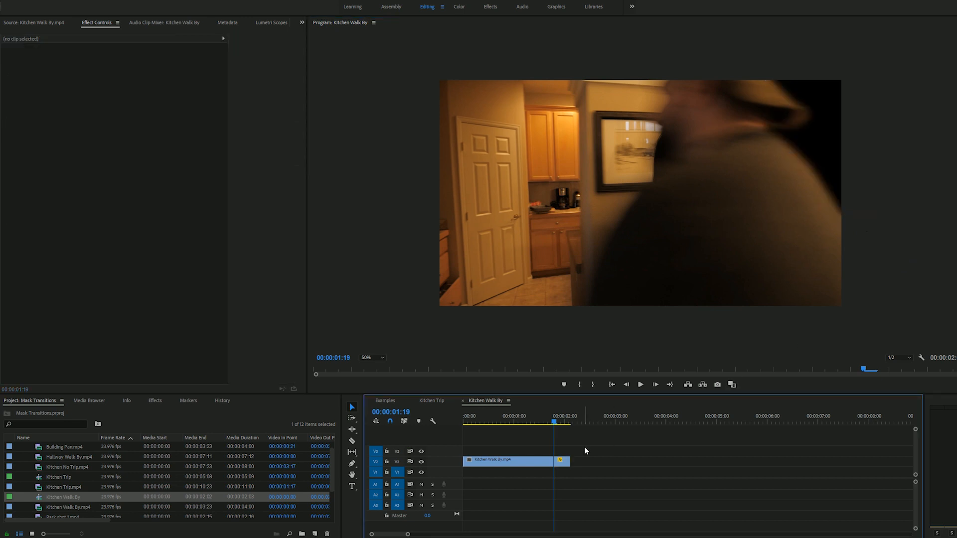
left_click(561, 467)
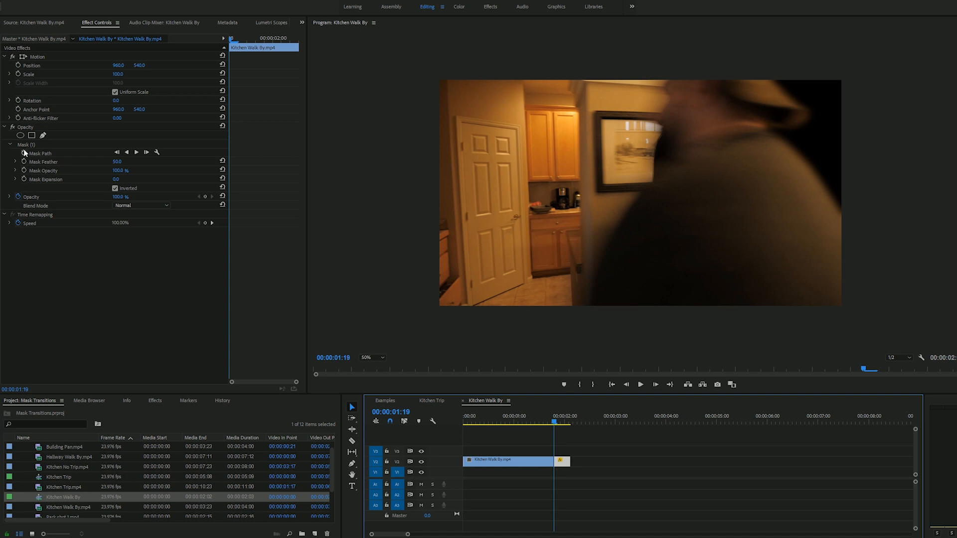
left_click(24, 152)
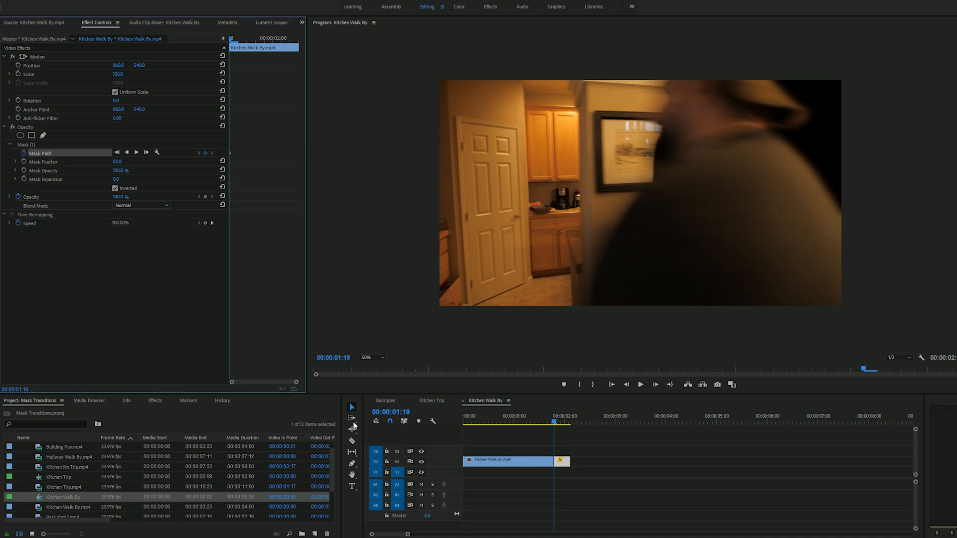
At 00:00:01:20, extend the mask below the frame and reshape its edge along the man's back, adding a point there
left_click(554, 421)
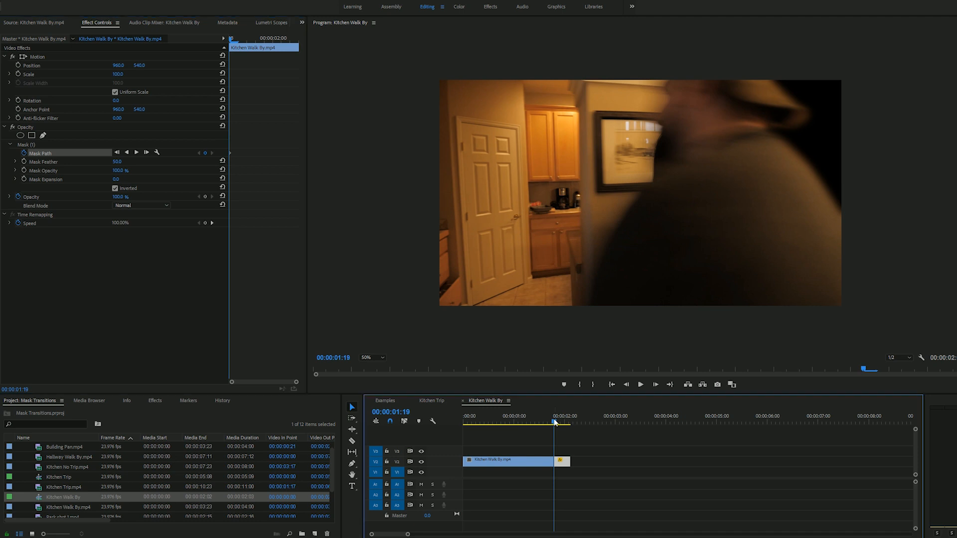
key("Right")
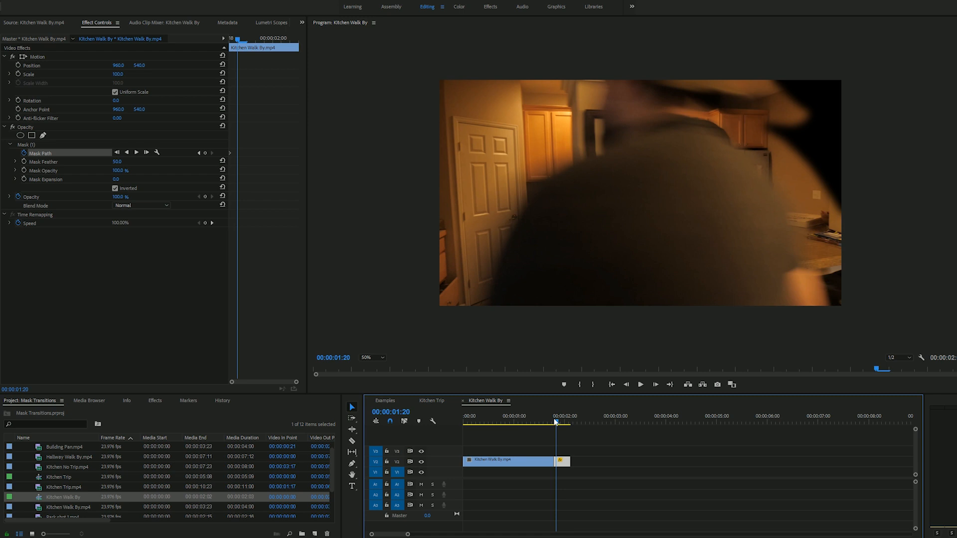
left_click(51, 157)
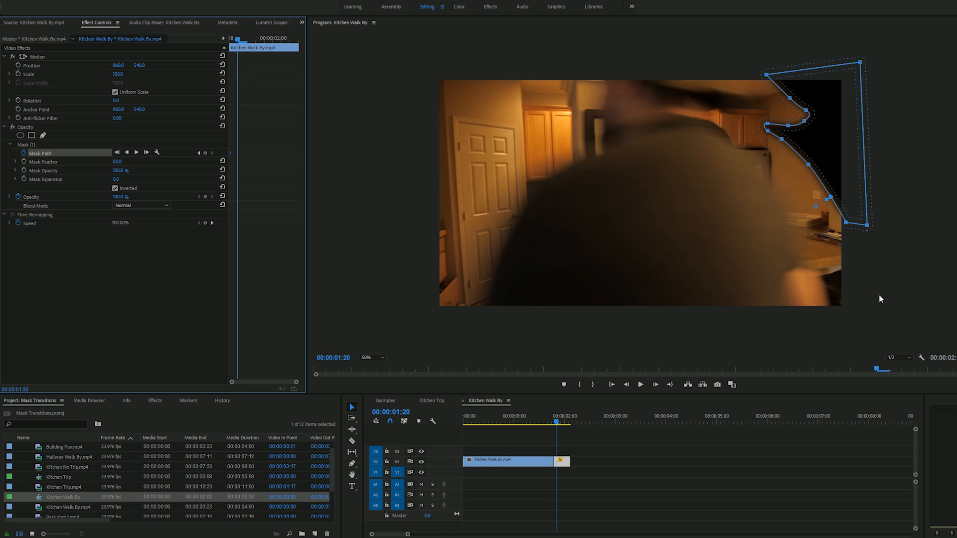
left_click_drag(873, 228, 874, 333)
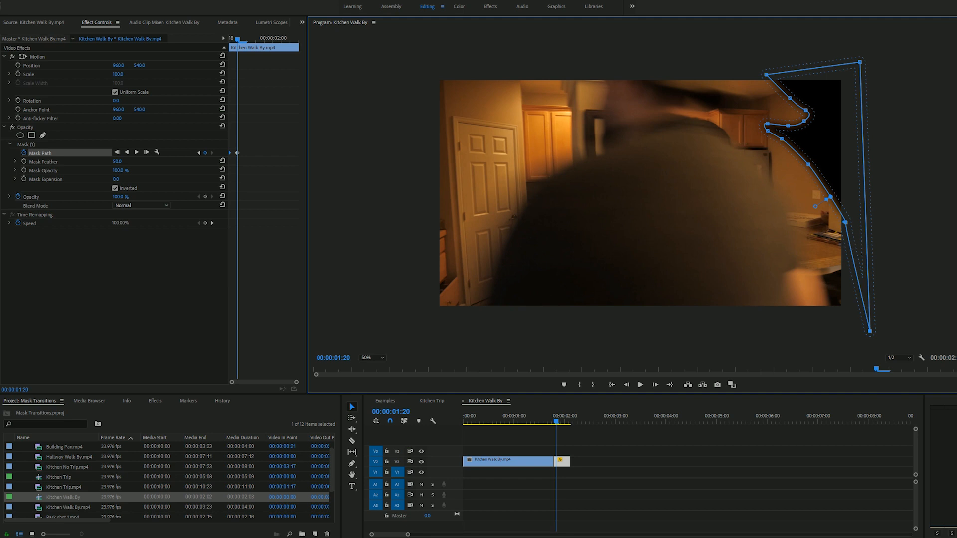
left_click(843, 240)
key("ctrl+z")
left_click_drag(846, 223, 826, 324)
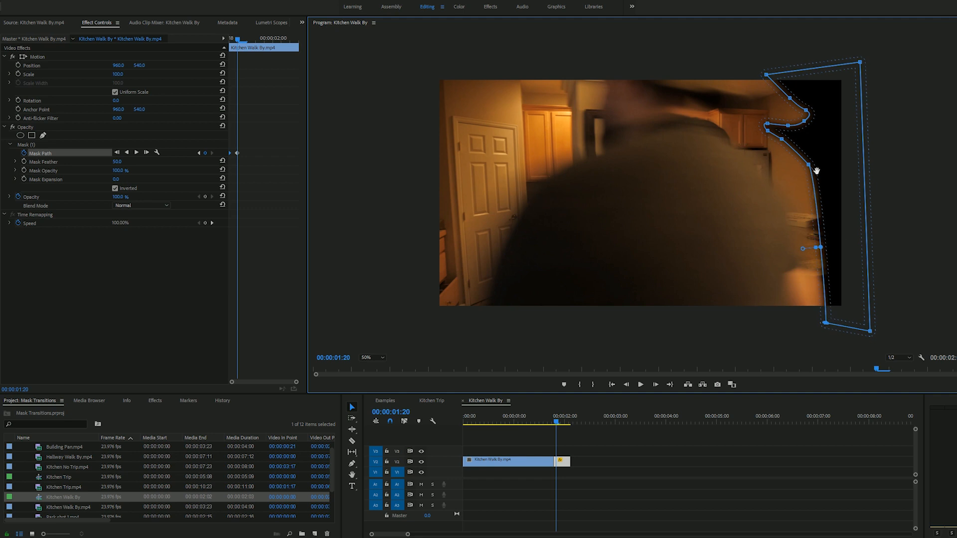
left_click_drag(815, 173, 767, 184)
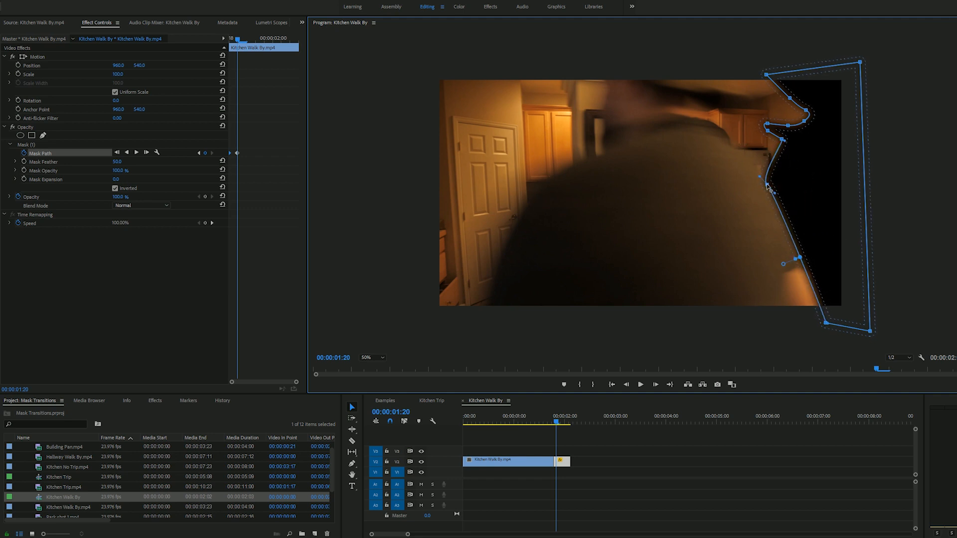
left_click(795, 245)
mouse_move(795, 247)
left_mouse_down()
mouse_move(820, 240)
mouse_move(800, 248)
left_mouse_up()
Reshape the upper mask points at 00:00:01:20 to follow the man's shoulder, neck and hat brim
left_click_drag(781, 139, 693, 114)
left_click_drag(767, 124, 747, 105)
left_click_drag(803, 121, 683, 71)
left_click_drag(765, 74, 764, 67)
left_click_drag(769, 100, 740, 91)
Fine-tune the mask's lower points along the man's back and arm at 00:00:01:20
left_click(577, 449)
left_click(41, 153)
left_click_drag(793, 258, 798, 249)
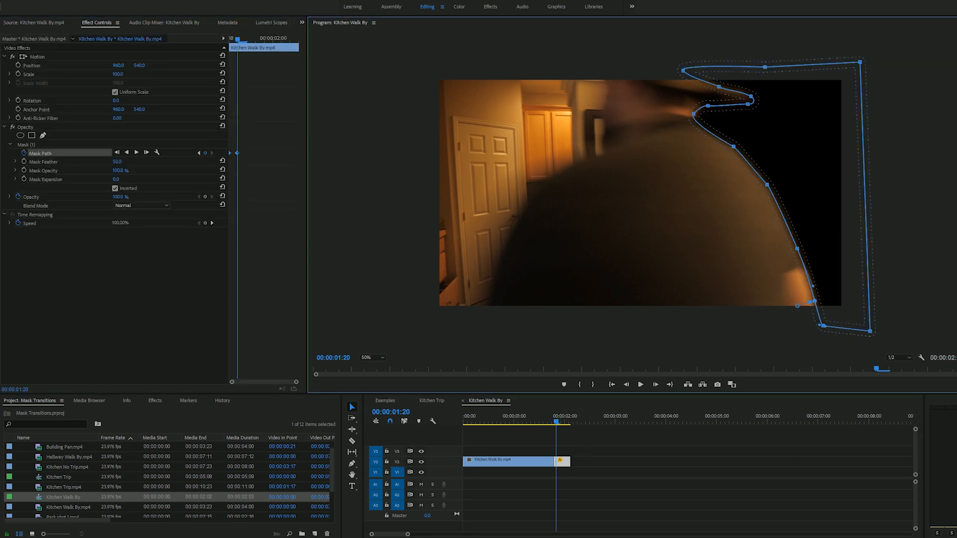
left_click(560, 446)
At 00:00:01:21, move the mask's lower points inward to follow the man's arm and lower back
left_click(561, 461)
left_click(38, 154)
key("Right")
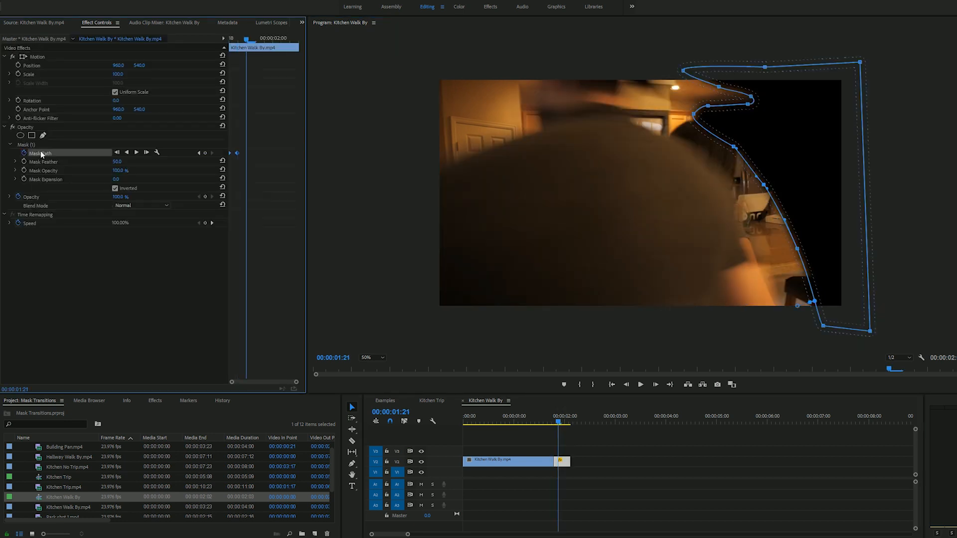
left_click_drag(822, 326, 777, 327)
left_click_drag(815, 300, 764, 302)
left_click_drag(796, 249, 742, 249)
left_click_drag(763, 185, 709, 178)
Fit the upper mask points at 00:00:01:21 to the man's shoulder, neck and hat
left_click_drag(732, 146, 667, 144)
left_click_drag(693, 114, 628, 120)
left_click_drag(707, 106, 616, 102)
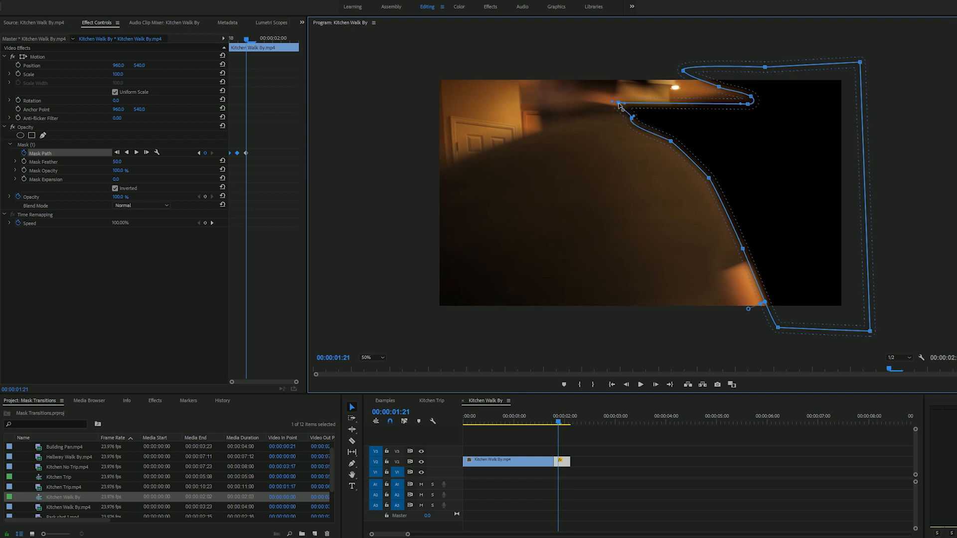
left_click_drag(747, 104, 618, 85)
left_click_drag(718, 87, 628, 69)
left_click_drag(750, 96, 645, 83)
At 00:00:01:22, reposition the mask points to follow the man's arm, back and hat
left_click(578, 447)
left_click(562, 462)
left_click(39, 154)
key("Right")
left_click_drag(777, 328, 696, 316)
left_click_drag(764, 301, 687, 280)
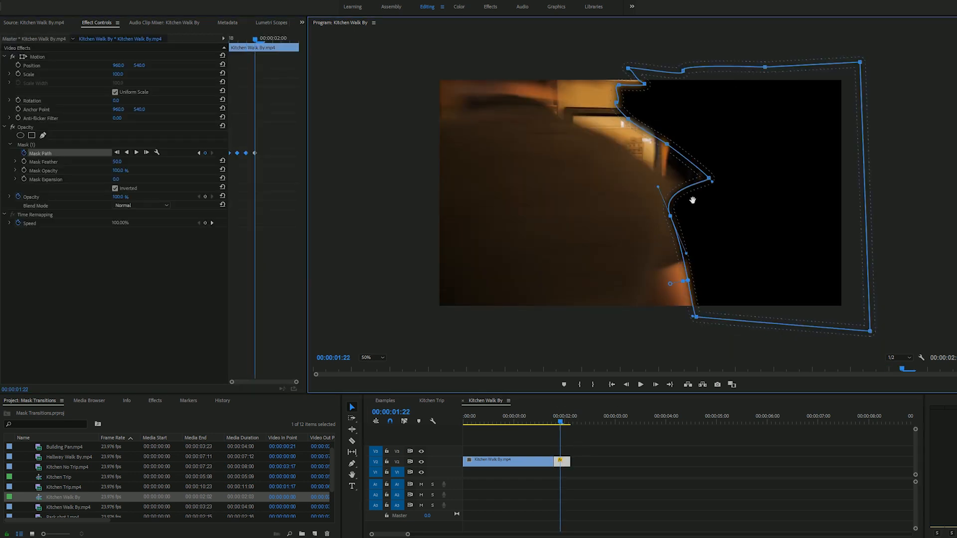
left_click_drag(644, 84, 568, 69)
At 00:00:01:23, shift the mask's inner edge farther across the frame along the man's arm and back
left_click(564, 448)
left_click(562, 461)
left_click(38, 154)
key("Right")
left_click_drag(696, 317, 645, 322)
left_click_drag(687, 280, 632, 279)
left_click_drag(543, 73, 495, 72)
At 00:00:02:00, move the mask's lower, middle and upper points to keep following the man's trailing edge
left_click(572, 467)
left_click(562, 461)
left_click(38, 154)
key("Right")
left_click_drag(646, 322, 593, 322)
left_click_drag(632, 279, 606, 278)
left_click_drag(608, 207, 541, 208)
left_click_drag(496, 72, 441, 67)
left_click_drag(493, 94, 447, 85)
Move the mask edge over the remaining frames up to 00:00:02:02 until the mask covers the whole picture
left_click(291, 174)
key("Right")
left_click(40, 153)
left_click_drag(590, 322, 519, 328)
left_click_drag(569, 279, 501, 285)
left_click_drag(540, 209, 441, 219)
left_click_drag(501, 285, 440, 288)
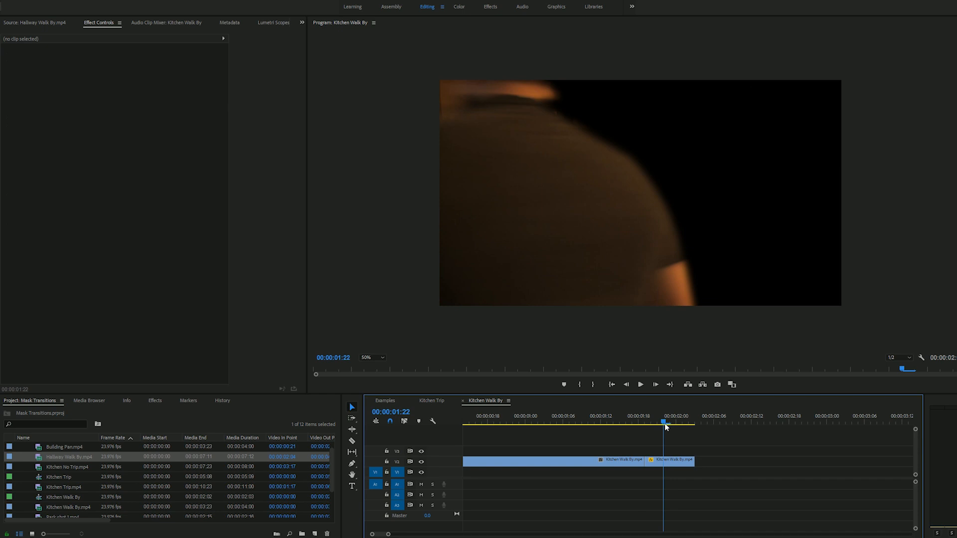
Open Hallway Walk By.mp4 and place it on track V1 beneath the masked kitchen clip, starting at the cut
mouse_move(665, 423)
left_mouse_down()
mouse_move(686, 428)
mouse_move(658, 422)
left_mouse_up()
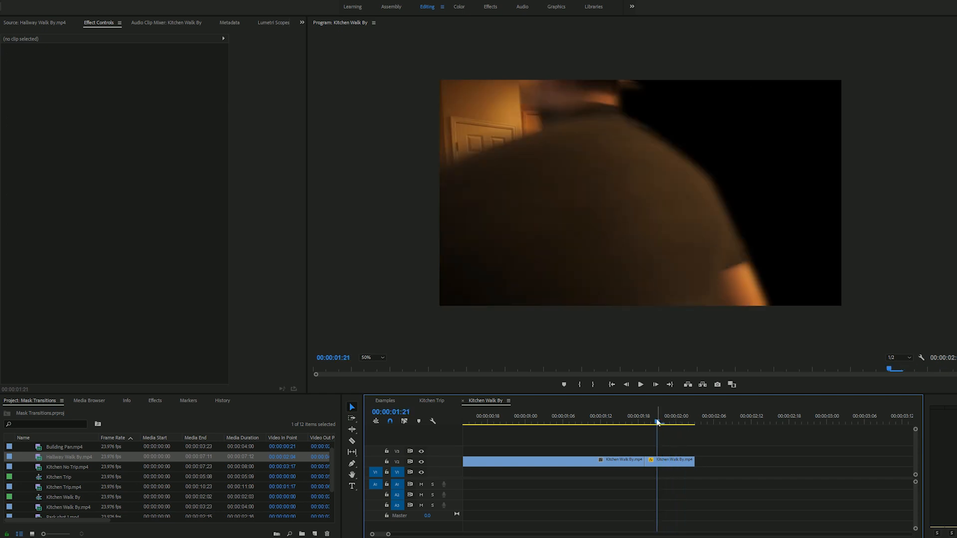
double_click(39, 458)
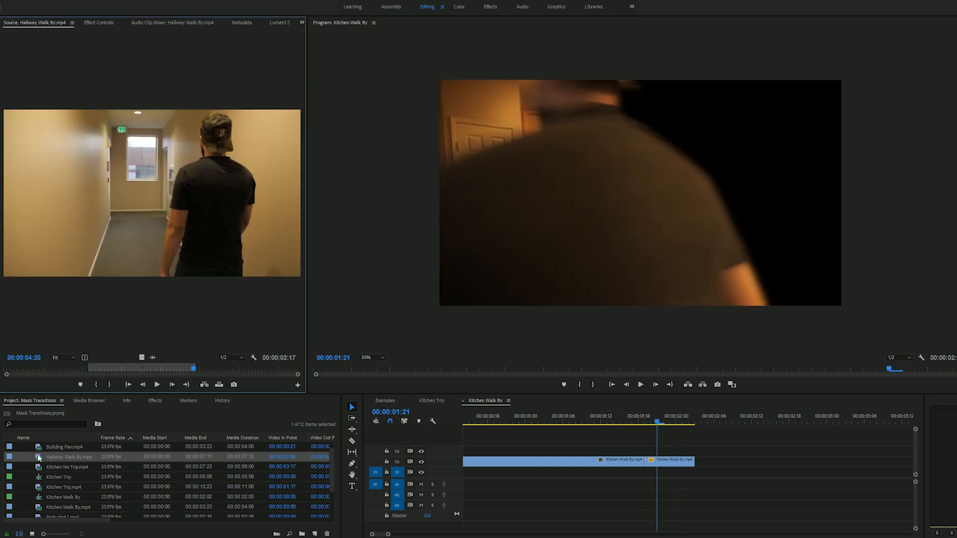
left_click_drag(84, 369, 647, 479)
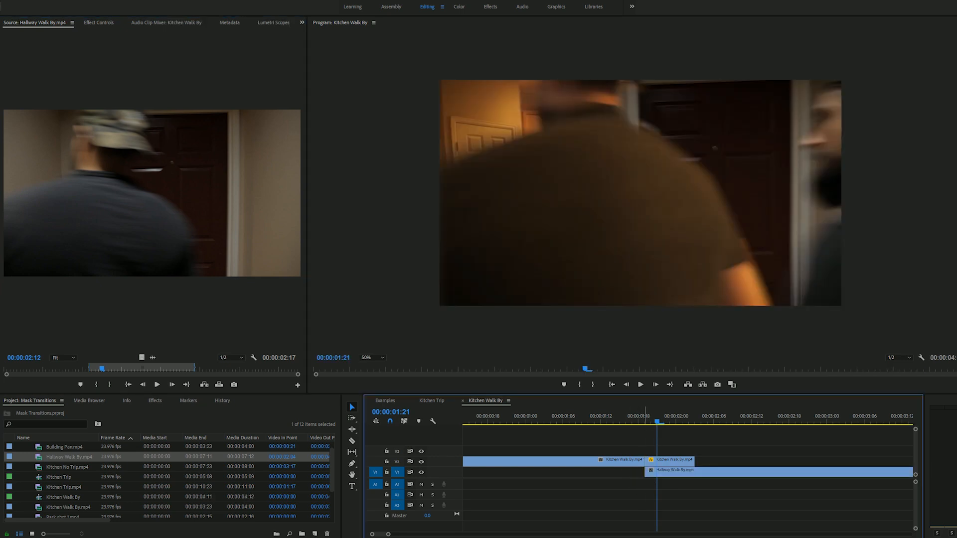
Shift the Hallway Walk By clip earlier on V1 so the man in it clears the doorway at 00:00:02:01
left_click(673, 477)
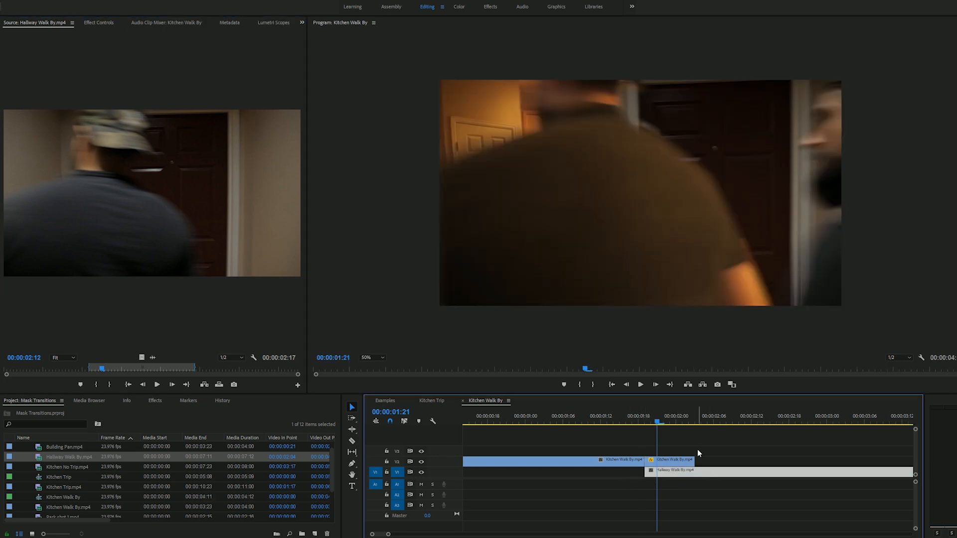
left_click_drag(657, 422, 679, 425)
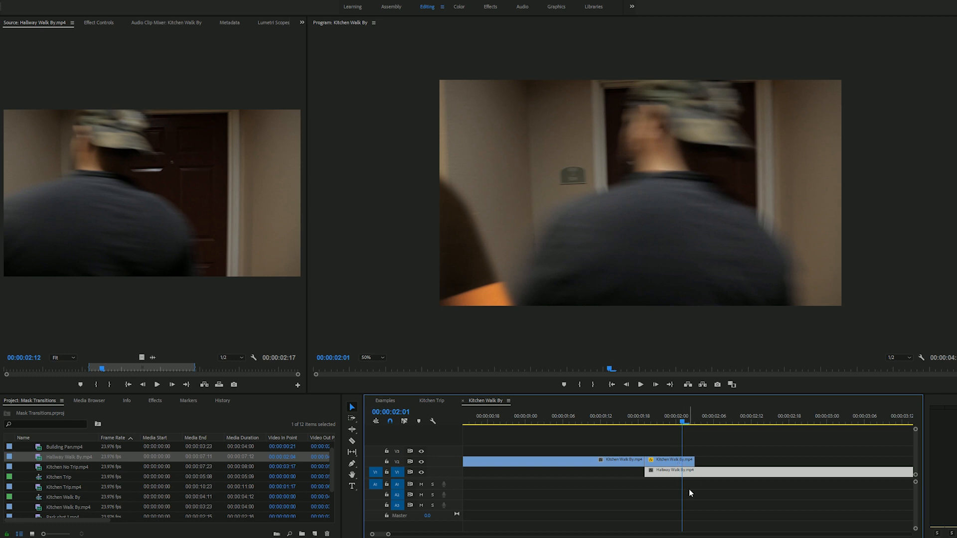
mouse_move(714, 475)
left_mouse_down()
mouse_move(692, 476)
mouse_move(717, 477)
left_mouse_up()
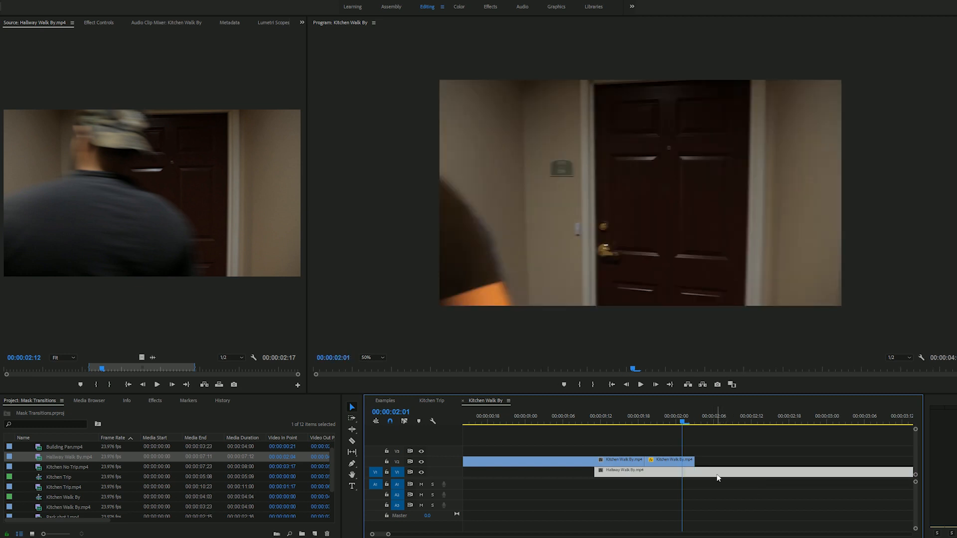
Play back the transition from the kitchen clip into the hallway clip to check its timing
left_click_drag(680, 423, 713, 427)
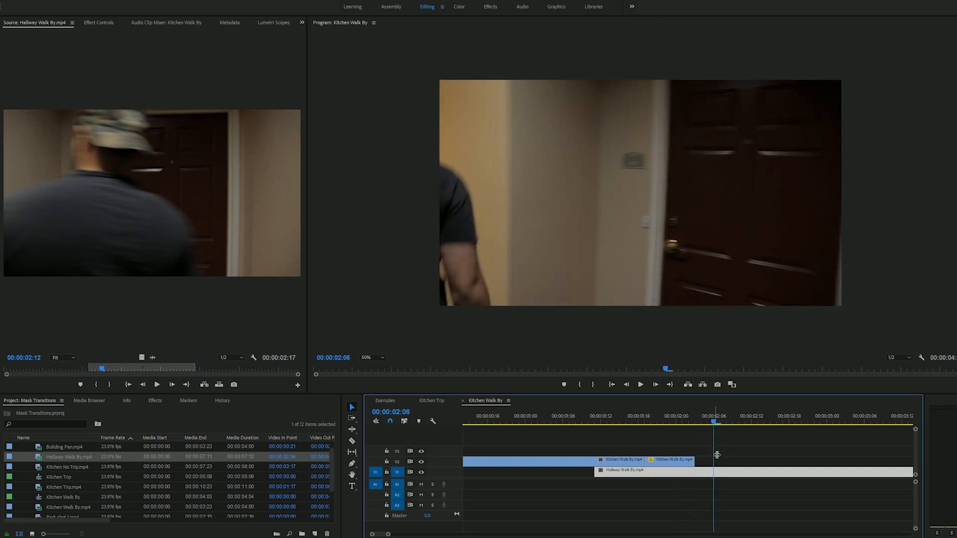
left_click_drag(633, 419, 581, 417)
key("space")
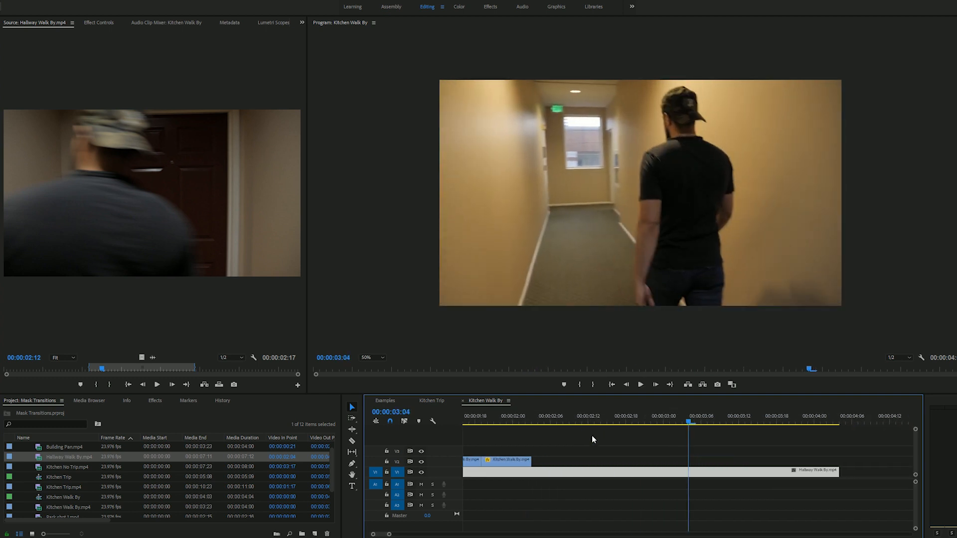
Enlarge the Hallway Walk By clip to about 116% scale and set its horizontal position to 1083
left_click_drag(520, 422, 568, 427)
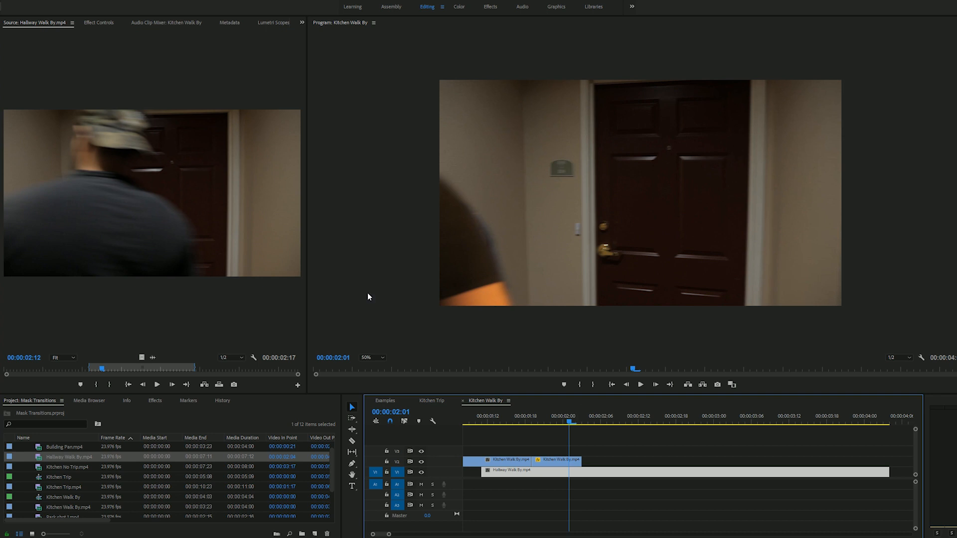
left_click(106, 23)
left_click_drag(117, 74, 180, 65)
Warm the Hallway Walk By clip with a Lumetri temperature of about 24 and play back the transition
left_click_drag(595, 422, 625, 422)
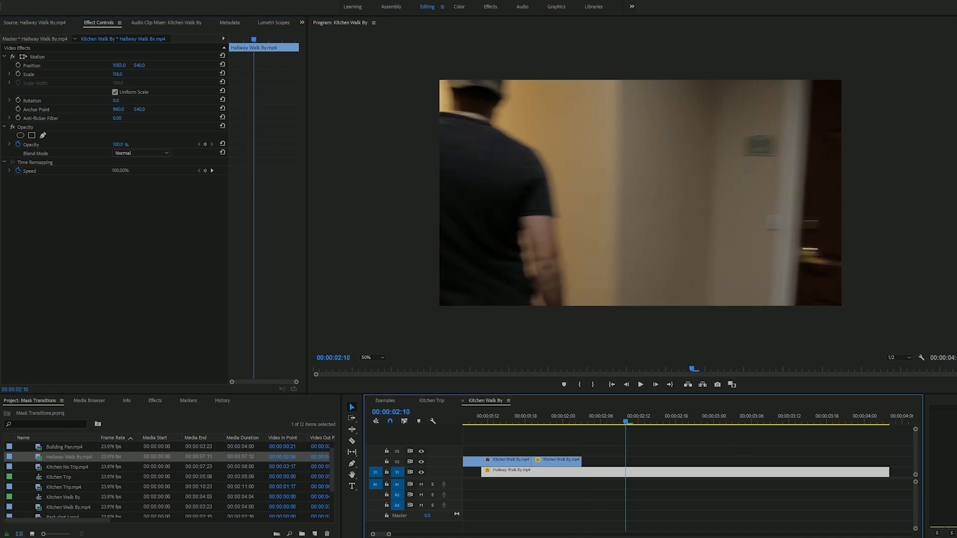
left_click(458, 6)
left_click_drag(891, 120, 903, 121)
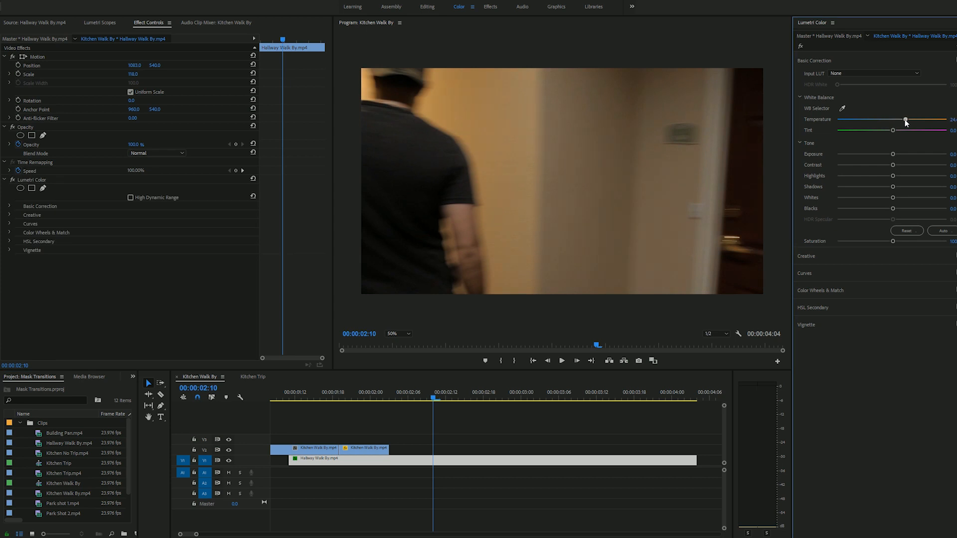
left_click_drag(369, 400, 280, 410)
key("space")
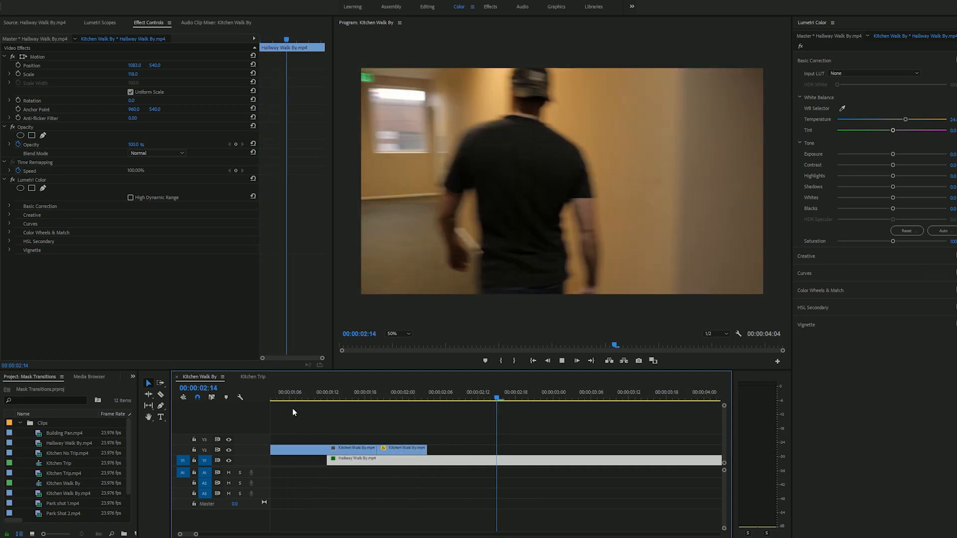